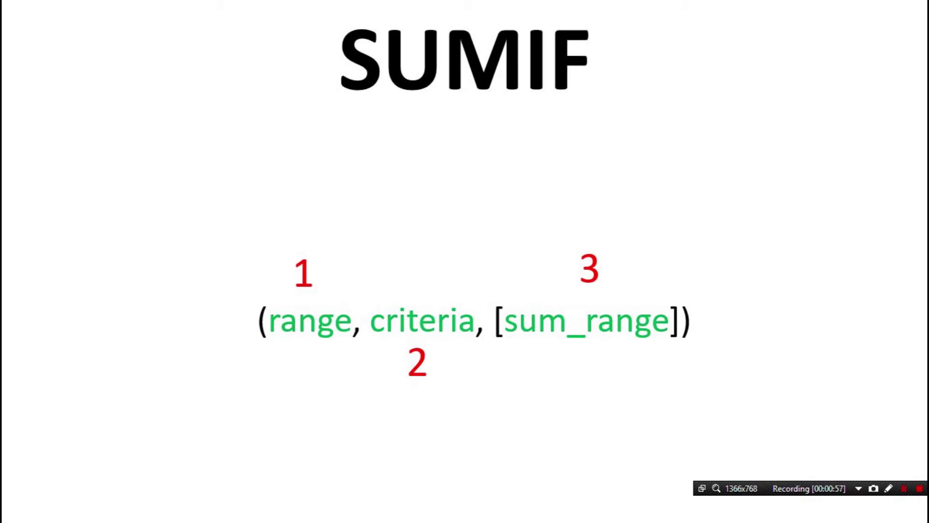
Step: Reveal the range, criteria and sum_range explanations and arrows, then advance to the range definition slide
{"action": "key", "text": "Right"}
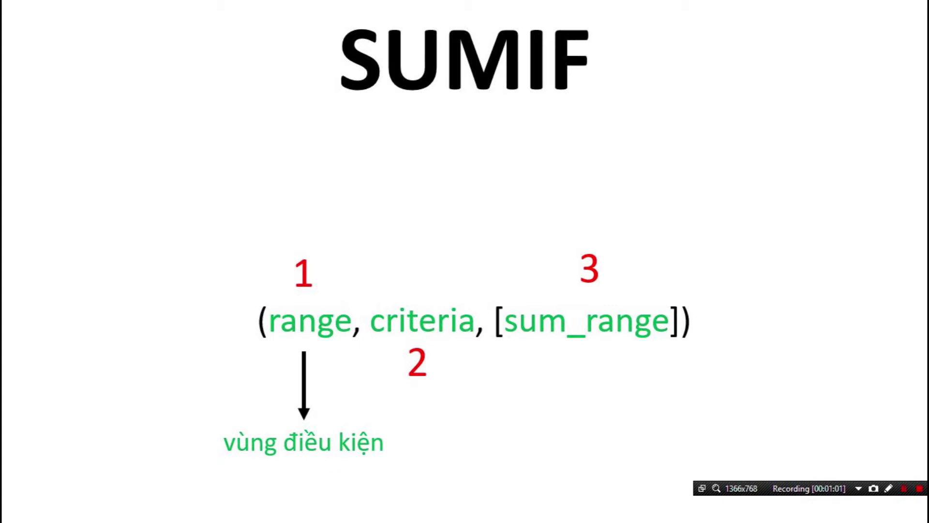
{"action": "key", "text": "Right"}
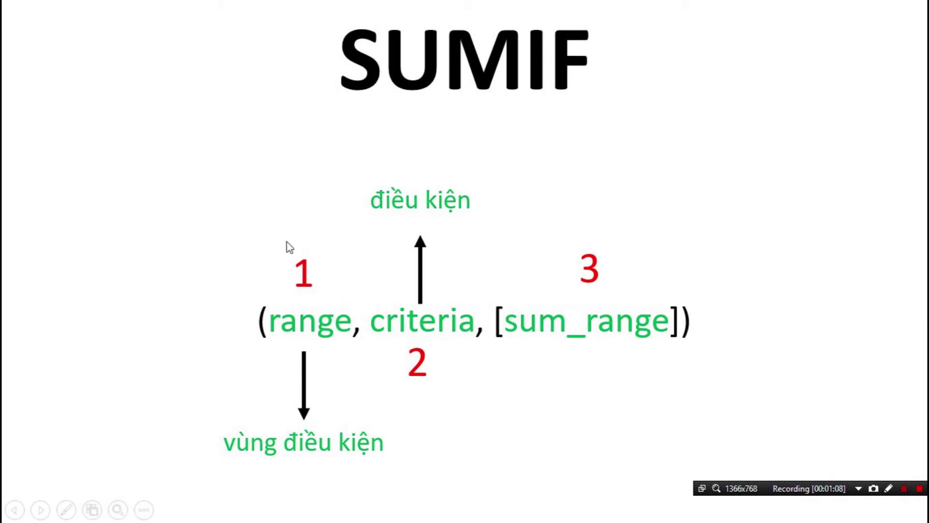
{"action": "left_click", "coordinate": [645, 357]}
{"action": "left_click", "coordinate": [783, 347]}
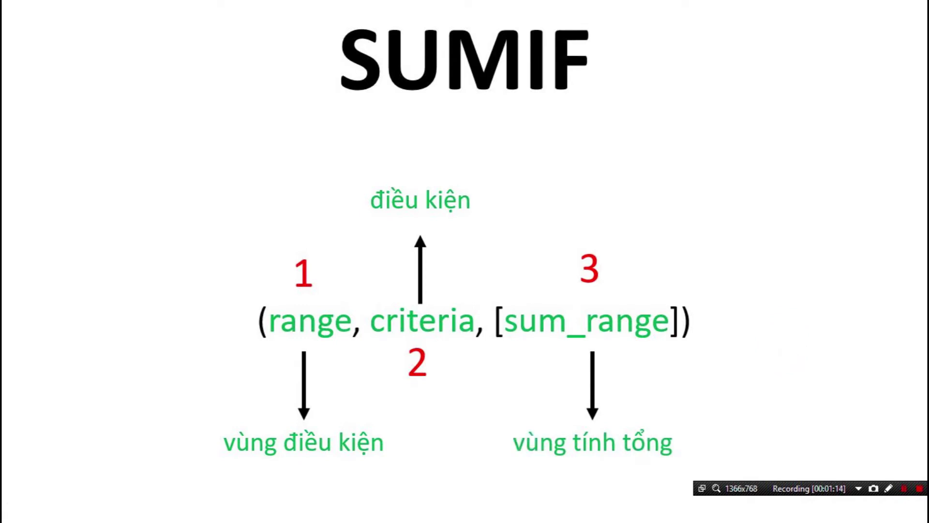
{"action": "key", "text": "Right"}
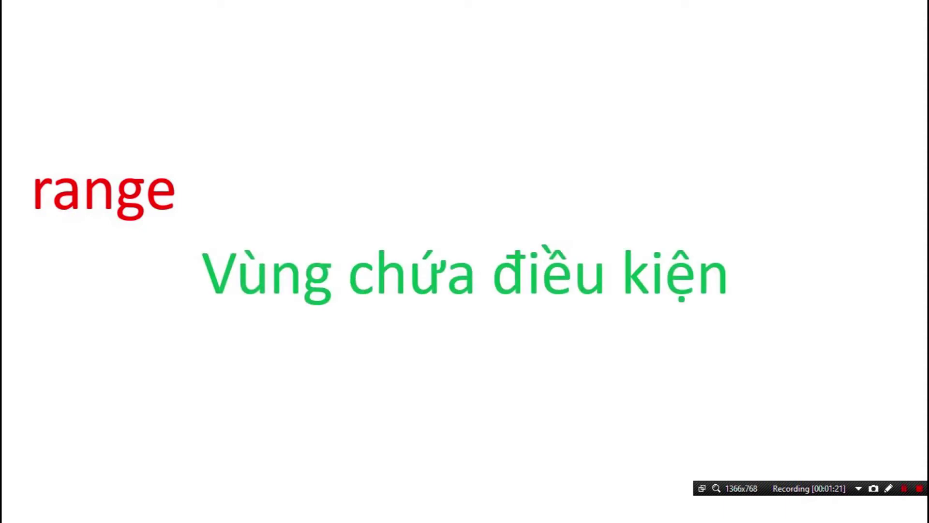
Step: Move on to the slide marking C3:C7 as range in E4 =SUMIF(C3:C7,
{"action": "key", "text": "alt+Tab"}
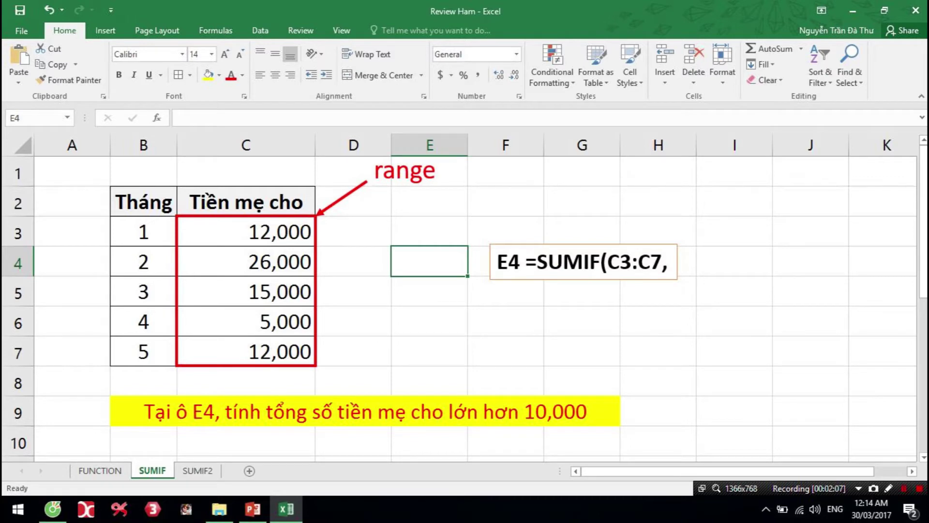
Step: Advance through the criteria ">10000" and sum_range example slides
{"action": "key", "text": "ctrl+Page_Down"}
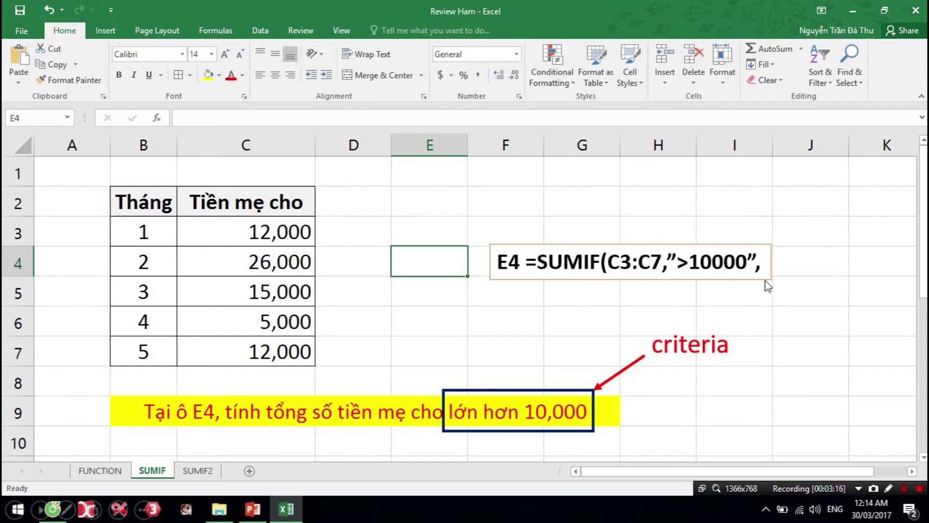
{"action": "key", "text": "ctrl+Page_Down"}
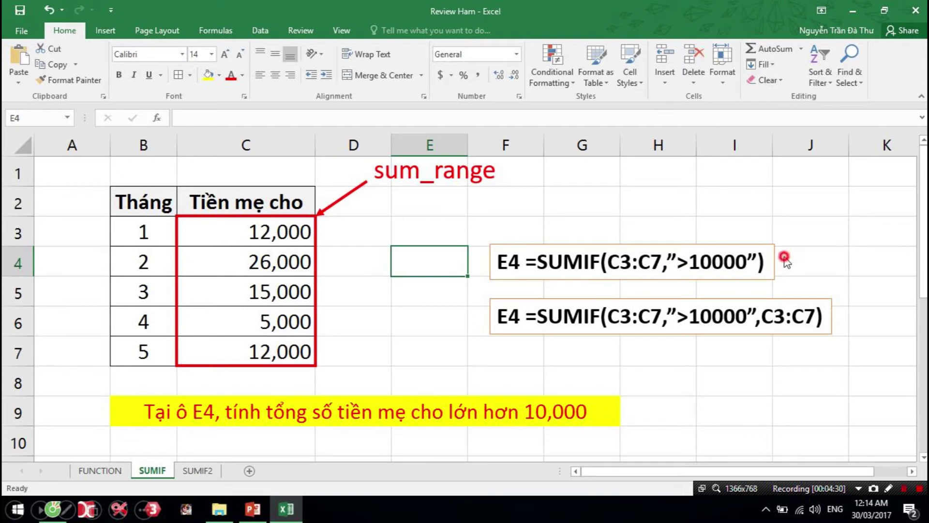
Step: Advance past the last SUMIF example slide
{"action": "key", "text": "ctrl+Page_Down"}
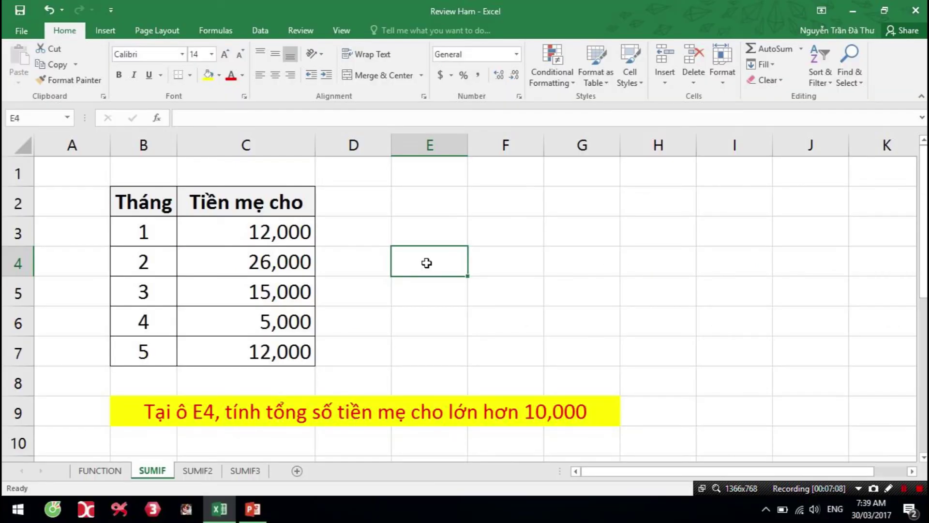
Step: Enter =SUMIF(C3:C7,">10000",C3:C7) in E4, giving 65000
{"action": "type", "text": "="}
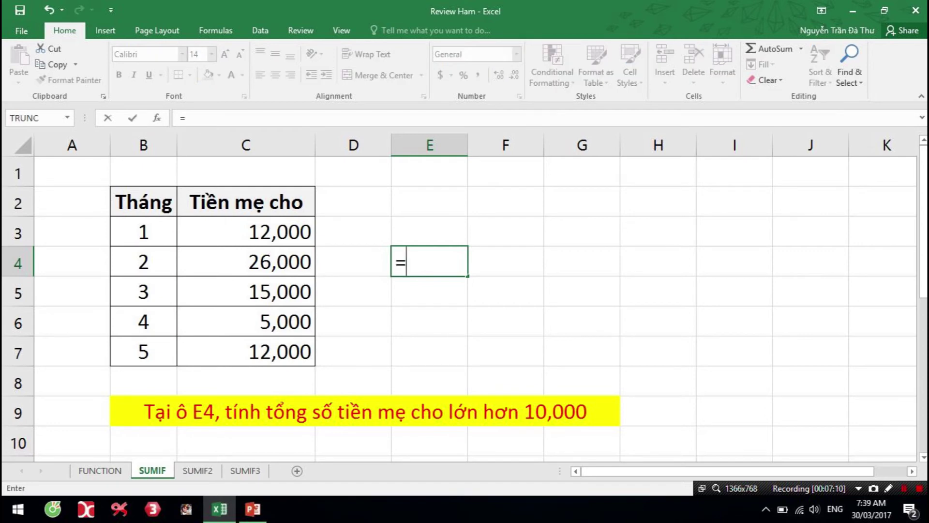
{"action": "type", "text": "SUMIF("}
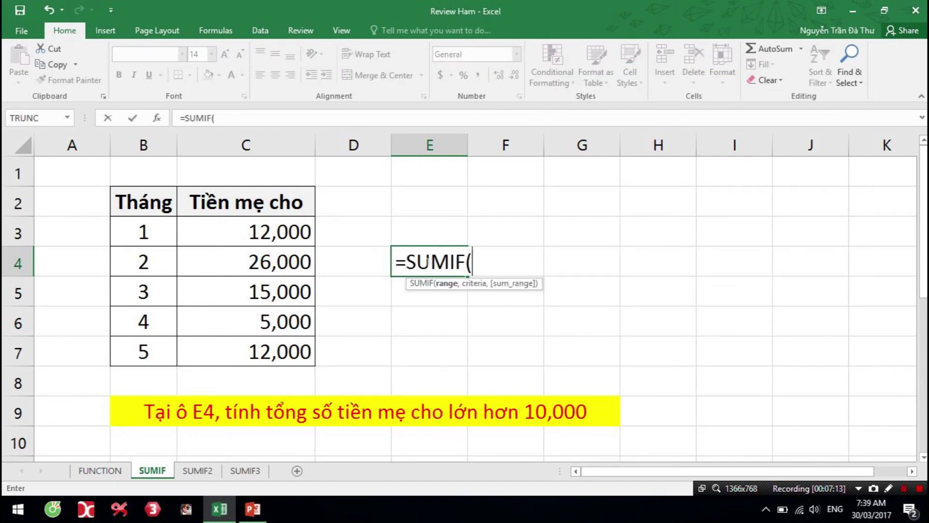
{"action": "left_click", "coordinate": [272, 233]}
{"action": "left_click_drag", "start_coordinate": [272, 234], "coordinate": [273, 354]}
{"action": "type", "text": ",\""}
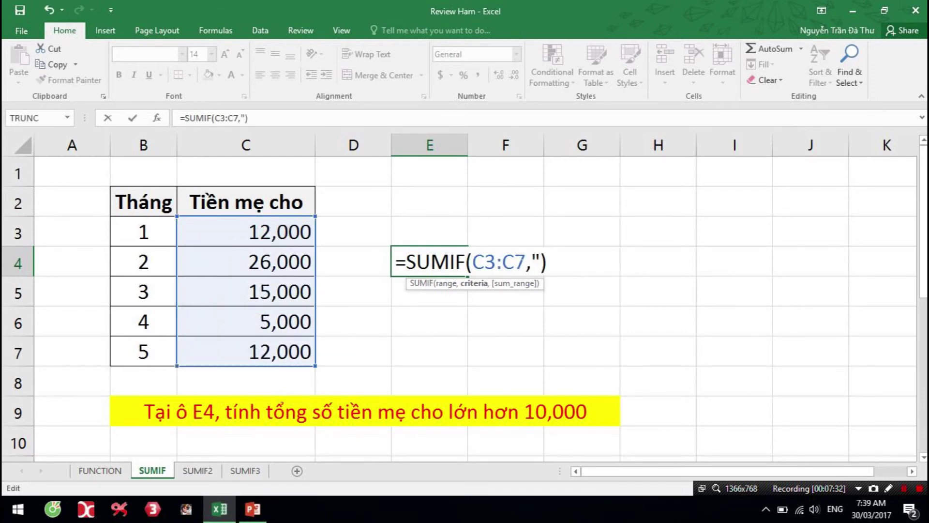
{"action": "type", "text": ">10000"}
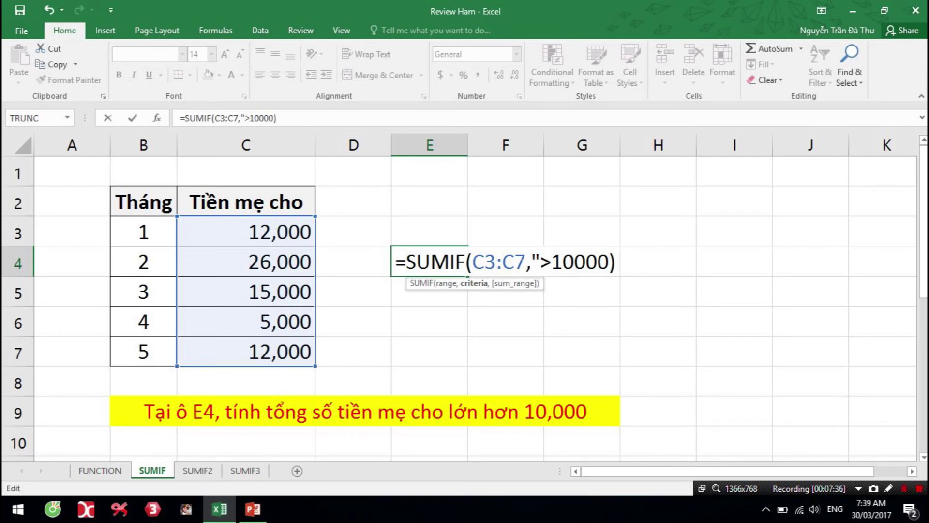
{"action": "type", "text": "\","}
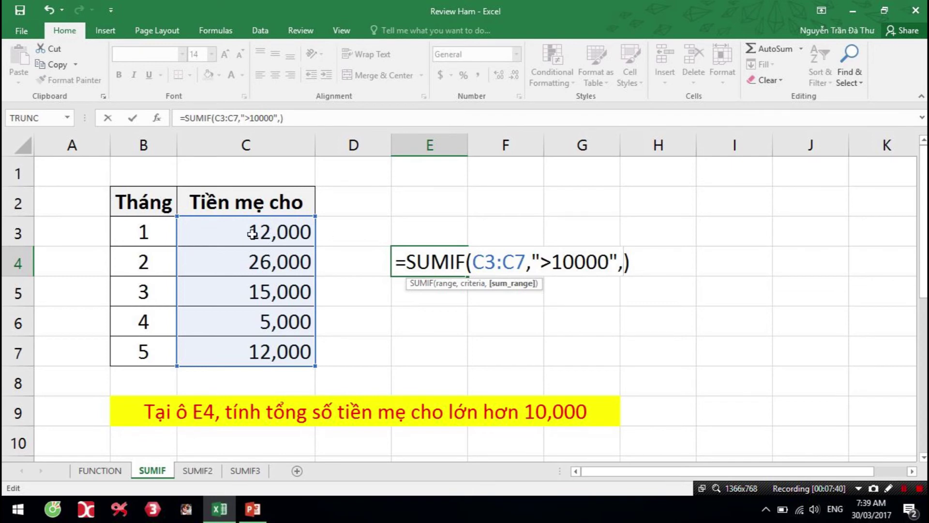
{"action": "left_click_drag", "start_coordinate": [251, 232], "coordinate": [247, 354]}
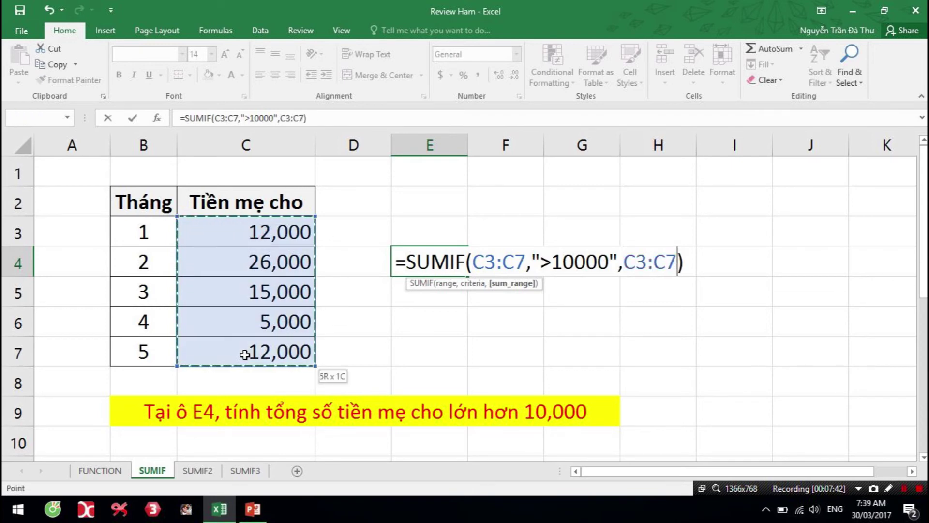
{"action": "key", "text": "Return"}
Step: Drop the sum_range so E4 reads =SUMIF(C3:C7,">10000"), still 65000, then go to SUMIF2
{"action": "left_click", "coordinate": [438, 255]}
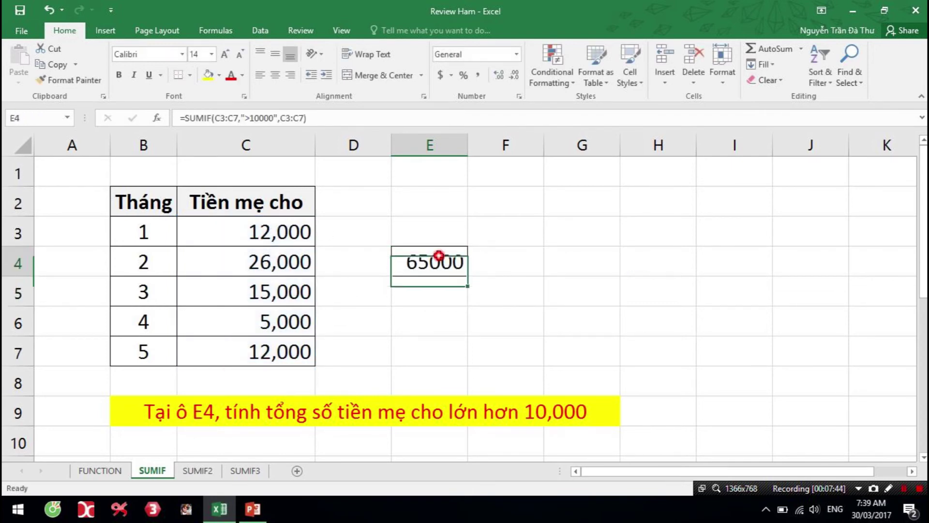
{"action": "double_click", "coordinate": [438, 255]}
{"action": "left_click_drag", "start_coordinate": [618, 262], "coordinate": [676, 261]}
{"action": "key", "text": "BackSpace"}
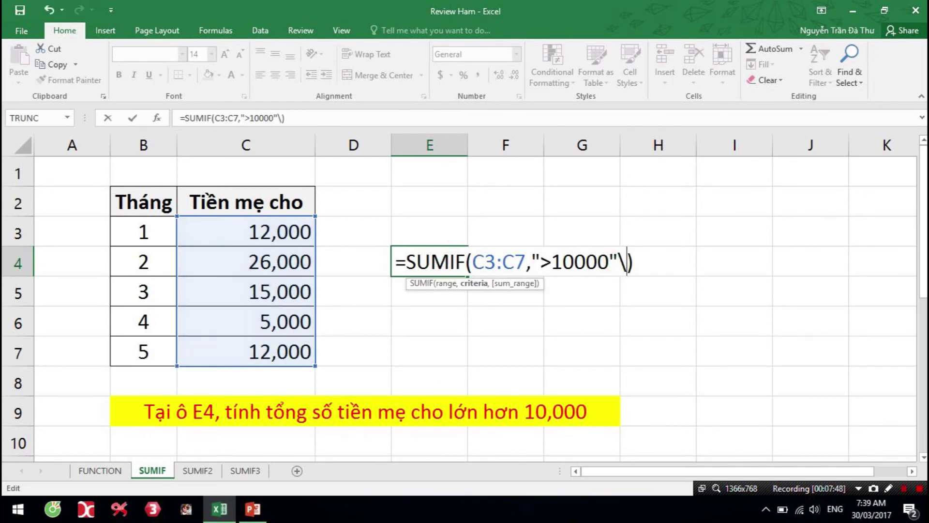
{"action": "key", "text": "Return"}
{"action": "left_click", "coordinate": [433, 252]}
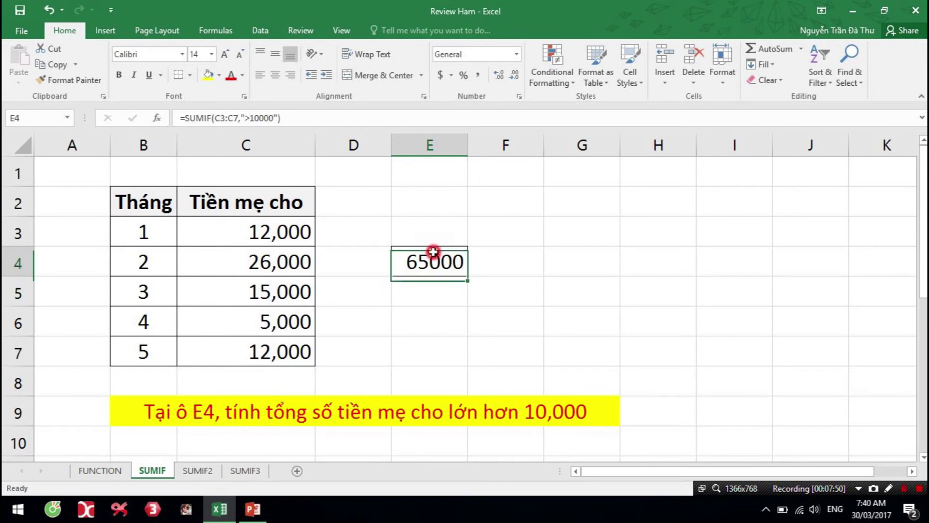
{"action": "left_click", "coordinate": [206, 476]}
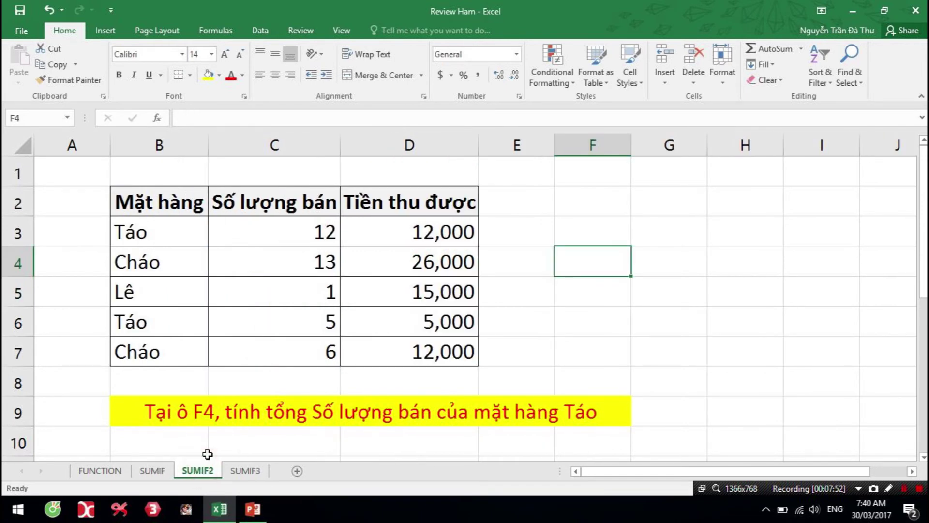
Step: Enter =SUMIF(B3:B7,"Táo",C3:C7) in F4 on SUMIF2 to get 17, then open SUMIF3
{"action": "double_click", "coordinate": [585, 264]}
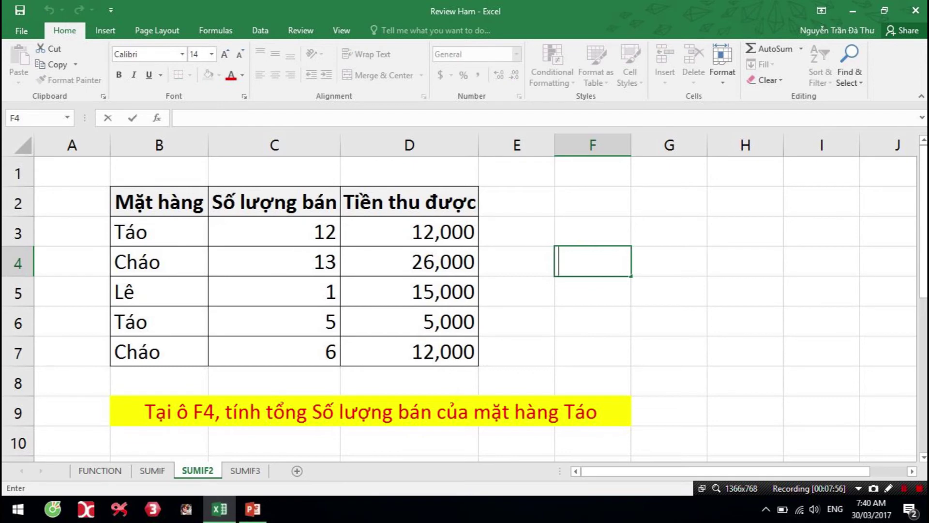
{"action": "type", "text": "="}
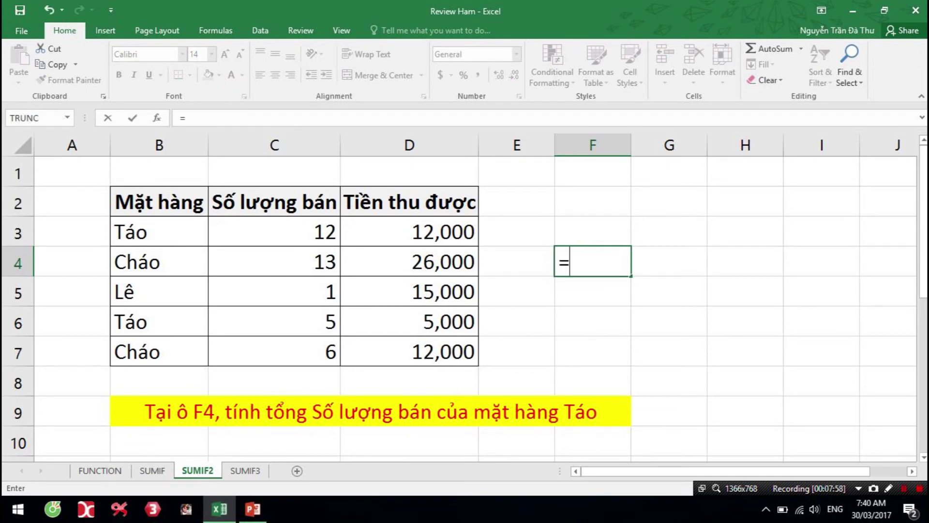
{"action": "type", "text": "SUMIF("}
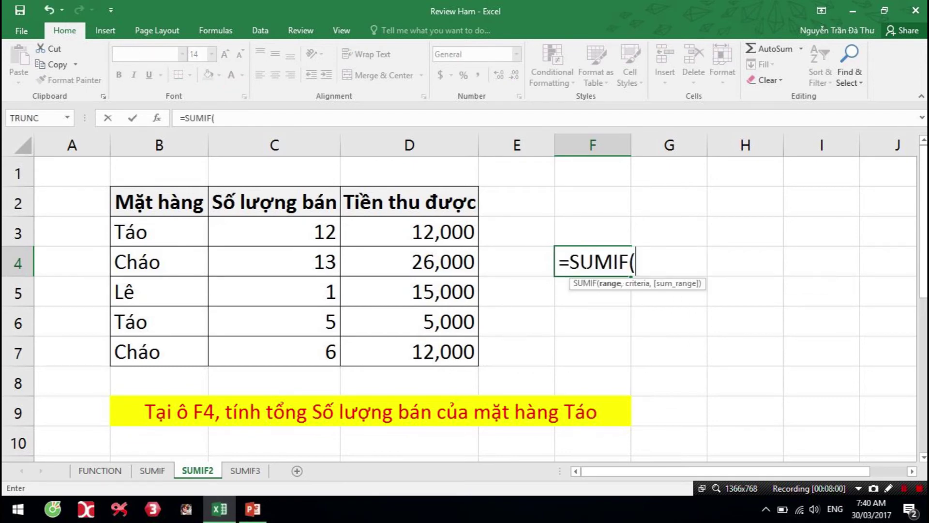
{"action": "left_click_drag", "start_coordinate": [142, 234], "coordinate": [147, 351]}
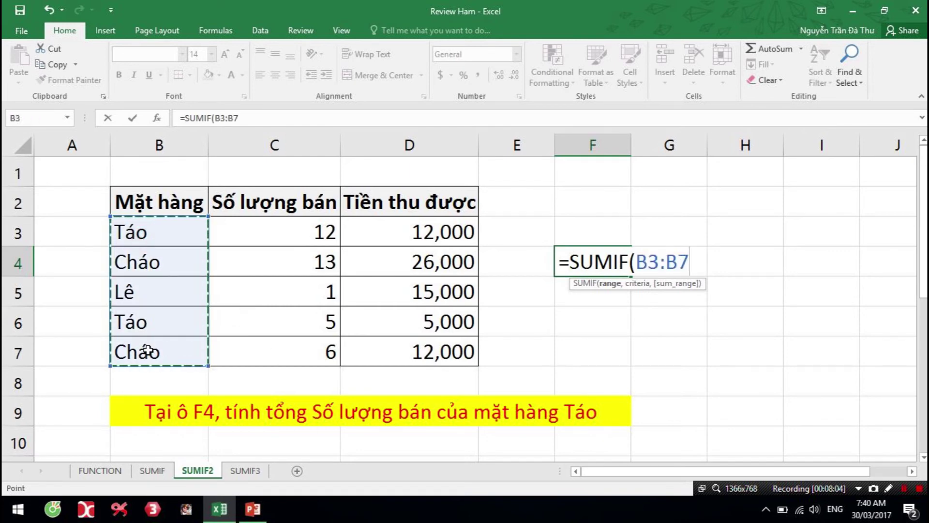
{"action": "type", "text": ","}
{"action": "type", "text": "\"tA"}
{"action": "key", "text": "BackSpace"}
{"action": "key", "text": "BackSpace"}
{"action": "type", "text": "Táo\","}
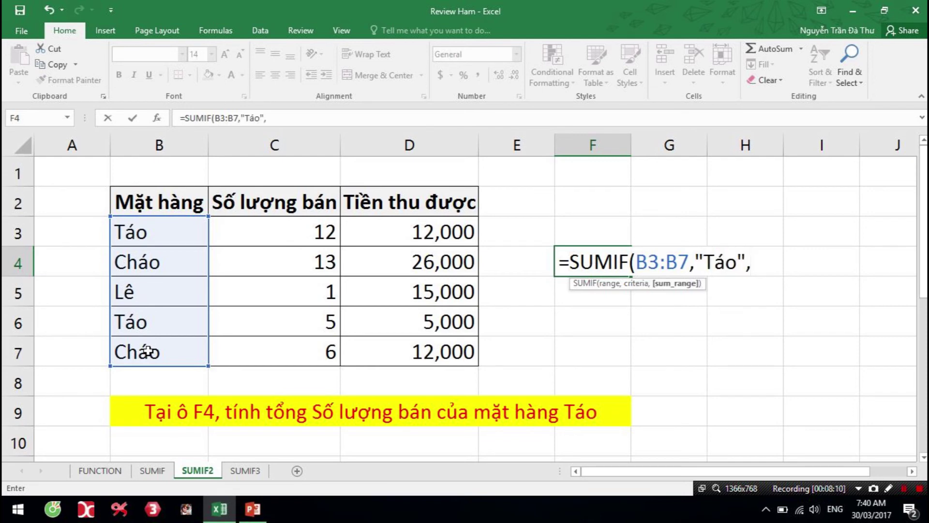
{"action": "left_click_drag", "start_coordinate": [320, 230], "coordinate": [301, 354]}
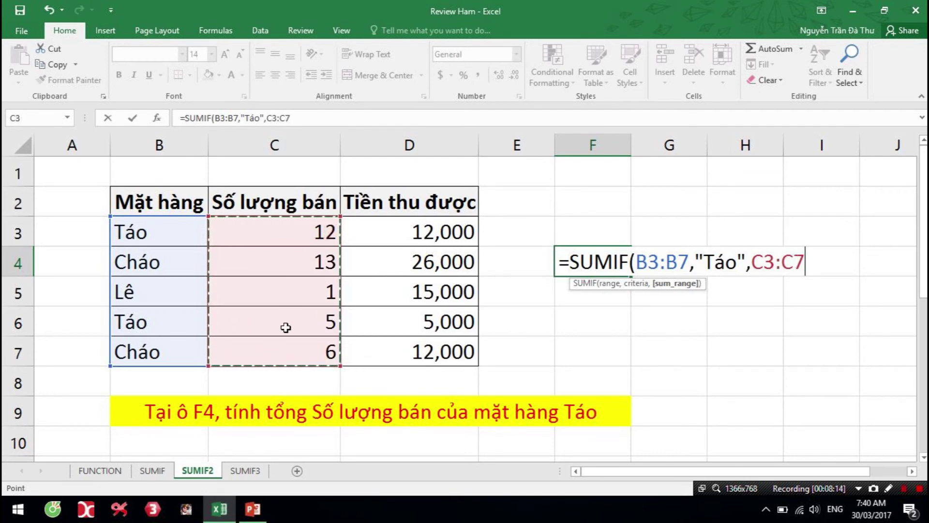
{"action": "type", "text": ")"}
{"action": "key", "text": "Return"}
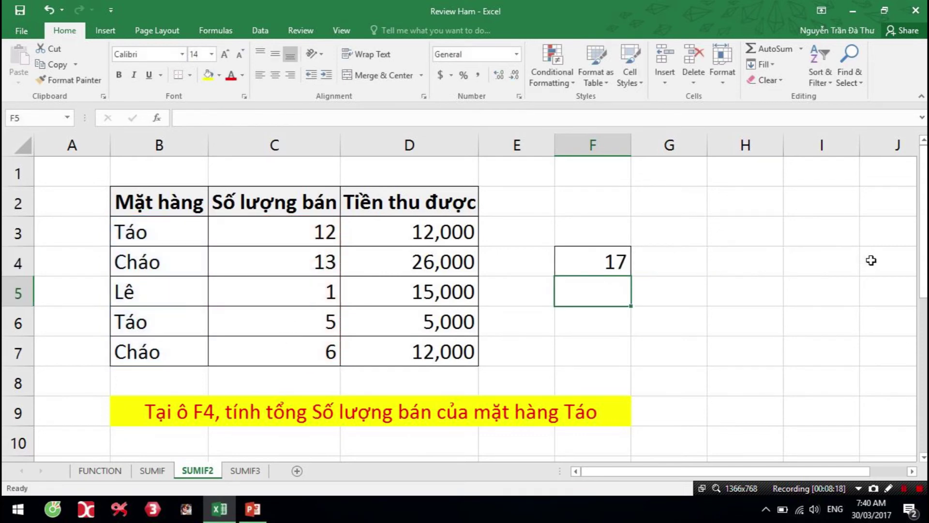
{"action": "left_click", "coordinate": [617, 266]}
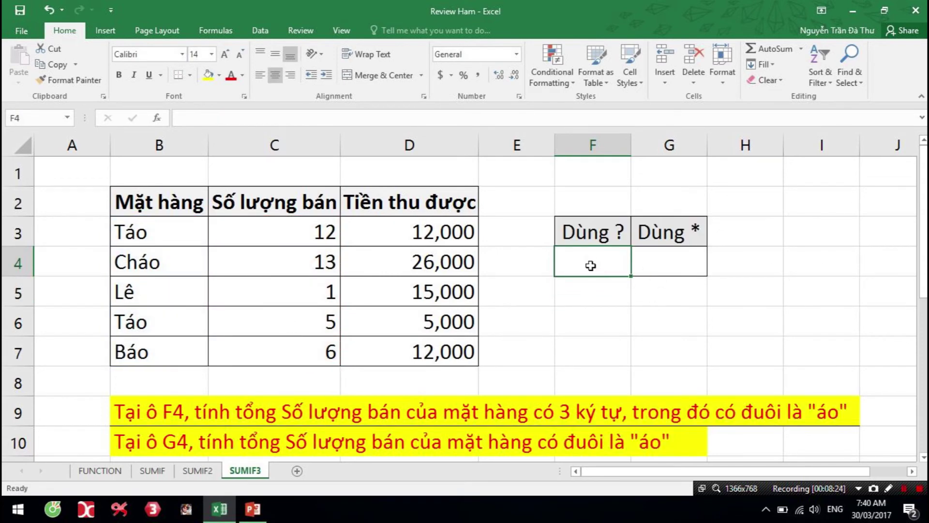
Step: Enter =SUMIF(B3:B7,"?áo",C3:C7) in F4 on SUMIF3, totaling 23
{"action": "left_click", "coordinate": [590, 265]}
{"action": "type", "text": "=SUMIF*"}
{"action": "key", "text": "BackSpace"}
{"action": "type", "text": "("}
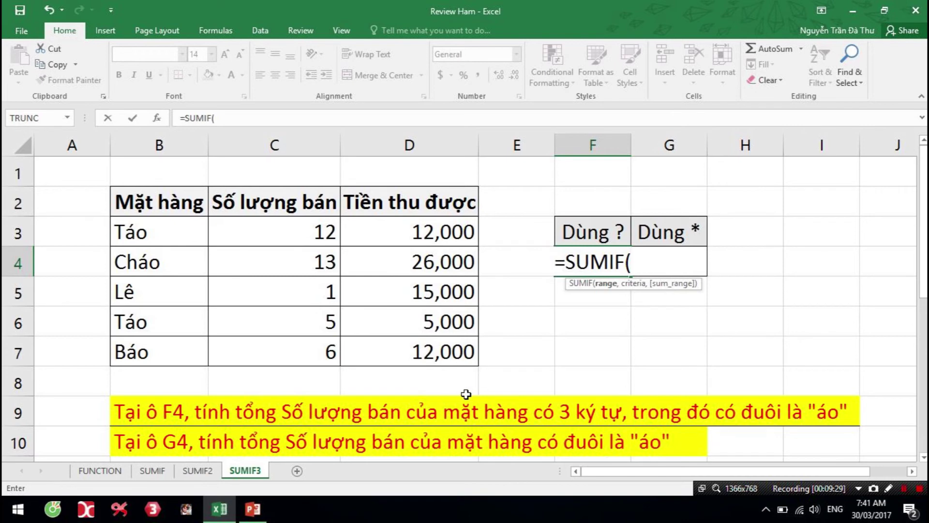
{"action": "left_click_drag", "start_coordinate": [148, 231], "coordinate": [147, 346]}
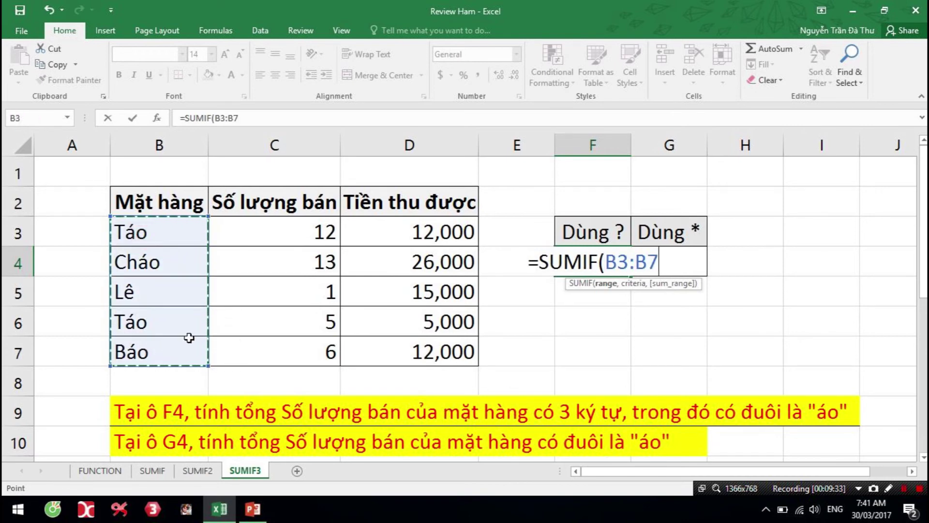
{"action": "type", "text": ","}
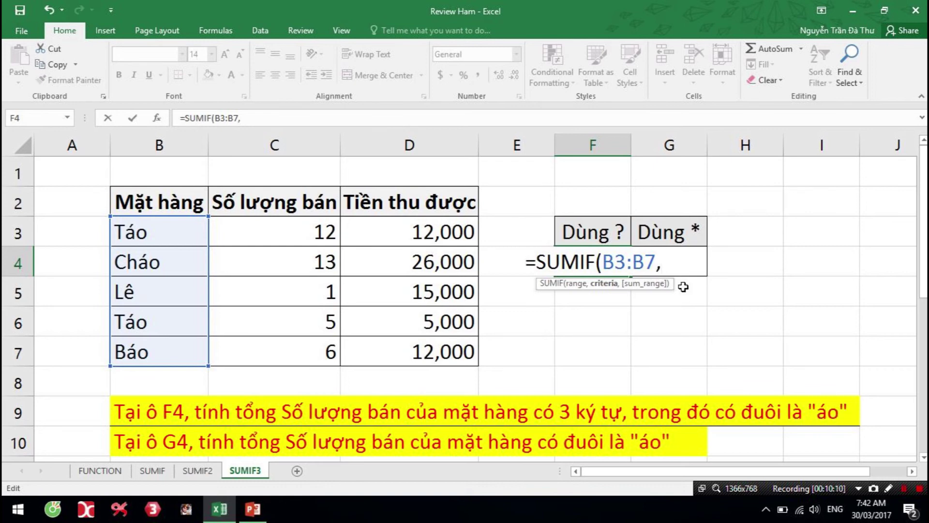
{"action": "type", "text": "\">"}
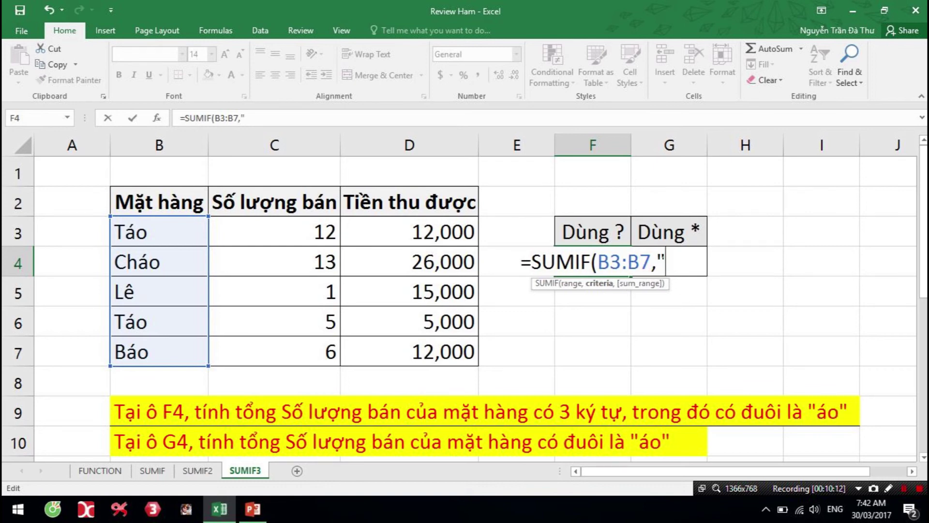
{"action": "type", "text": "?"}
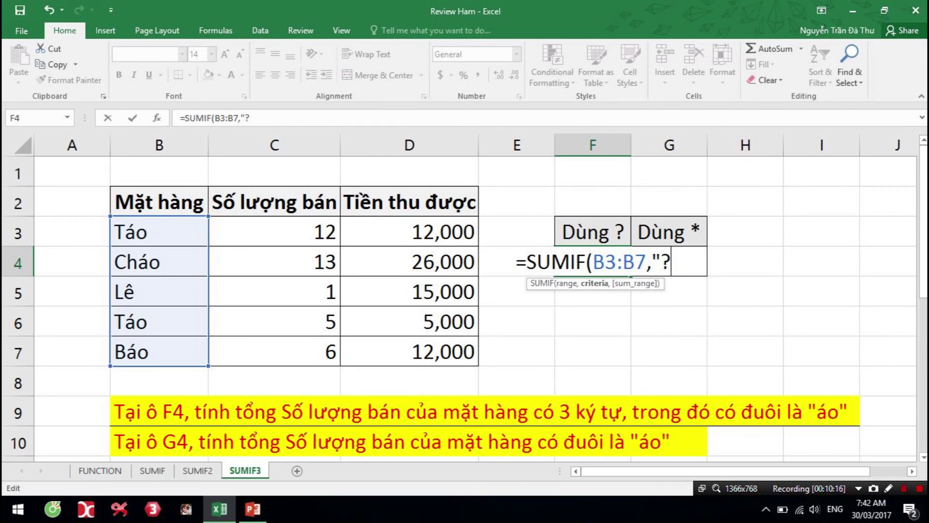
{"action": "type", "text": "a"}
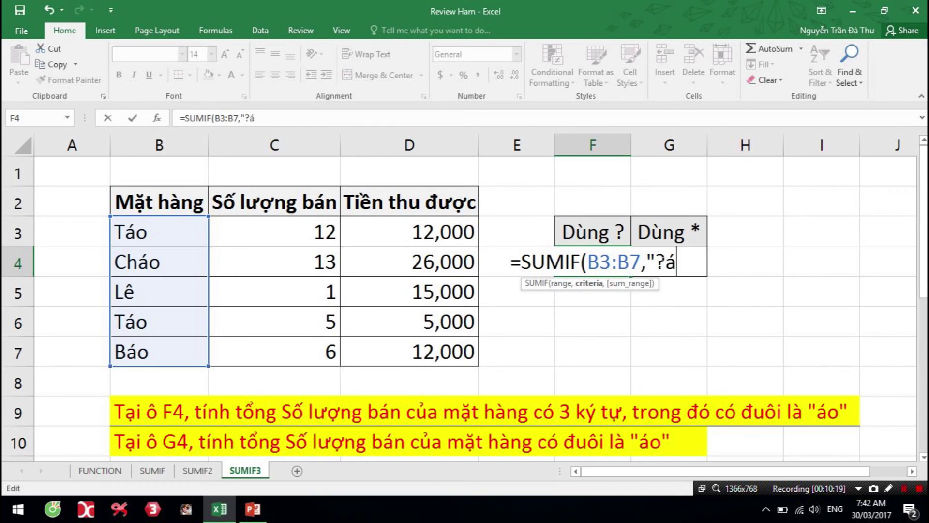
{"action": "type", "text": "o"}
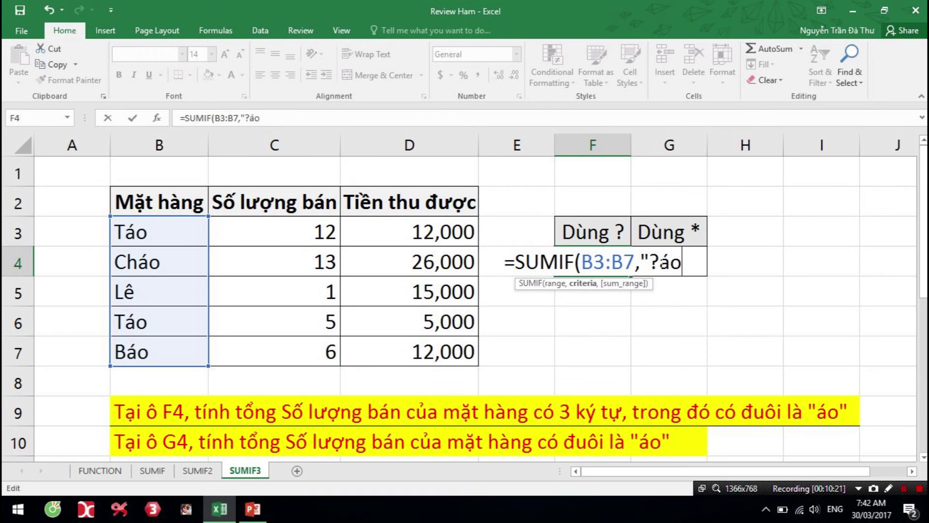
{"action": "type", "text": "\","}
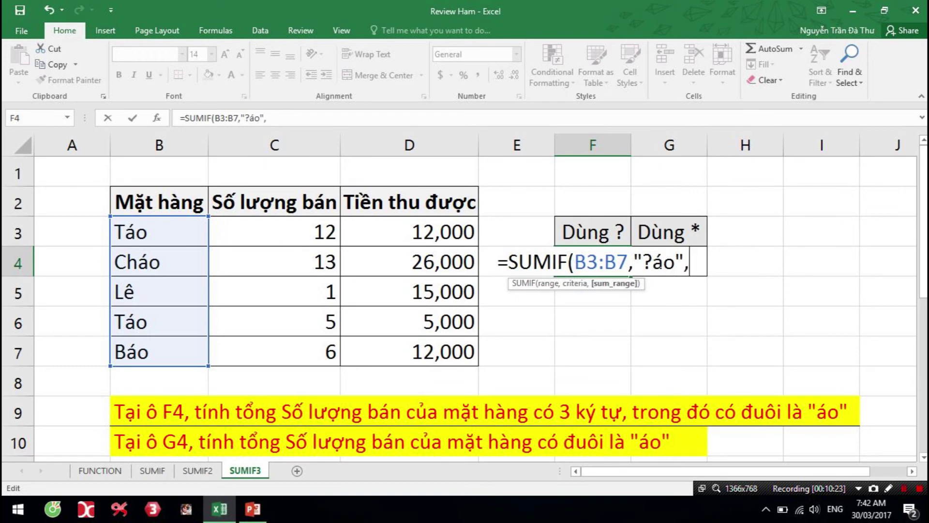
{"action": "left_click_drag", "start_coordinate": [290, 231], "coordinate": [281, 364]}
{"action": "key", "text": "Return"}
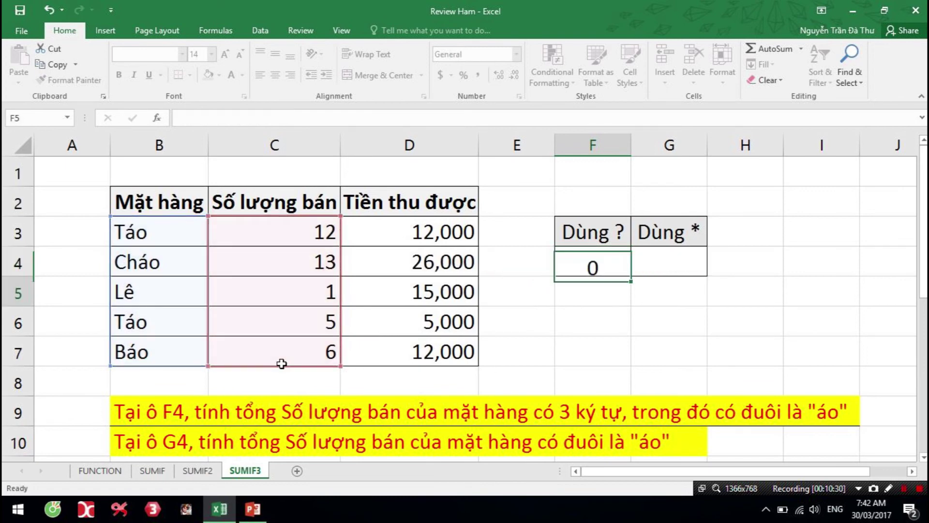
Step: Point out Táo and Cháo as ?áo matches, then begin =sumif( in G4
{"action": "left_click", "coordinate": [659, 261]}
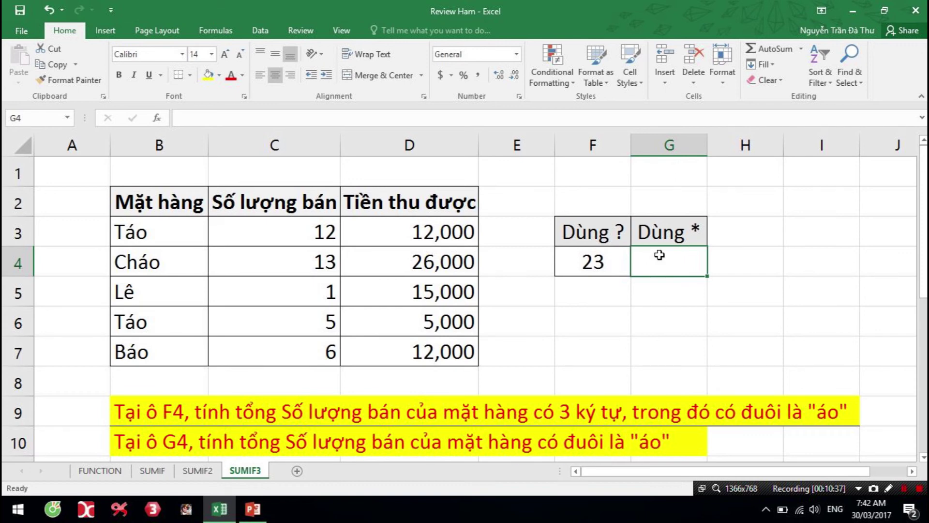
{"action": "left_click_drag", "start_coordinate": [147, 235], "coordinate": [154, 265]}
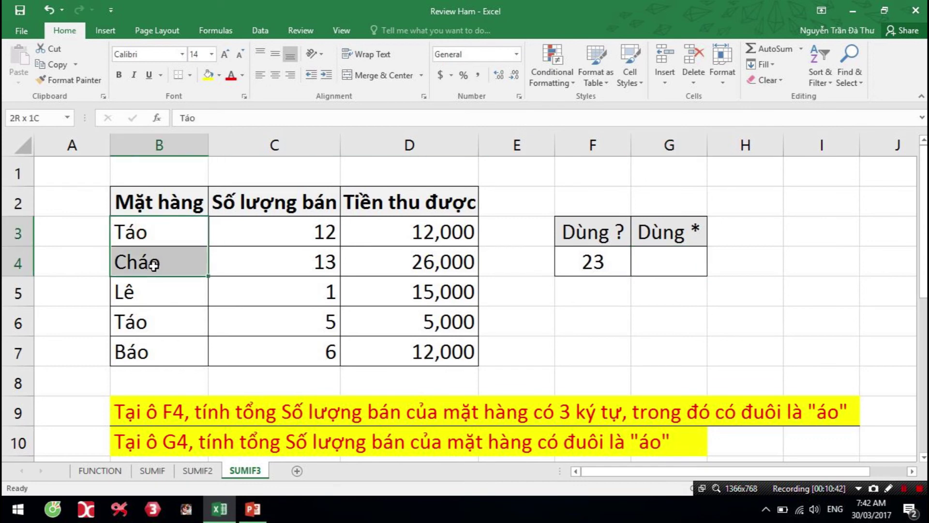
{"action": "left_click", "coordinate": [158, 232]}
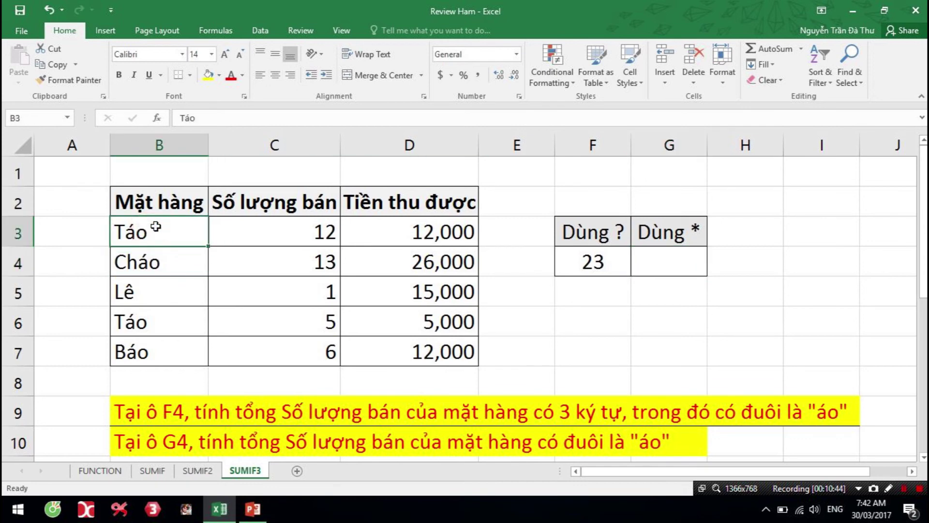
{"action": "left_click", "coordinate": [153, 262]}
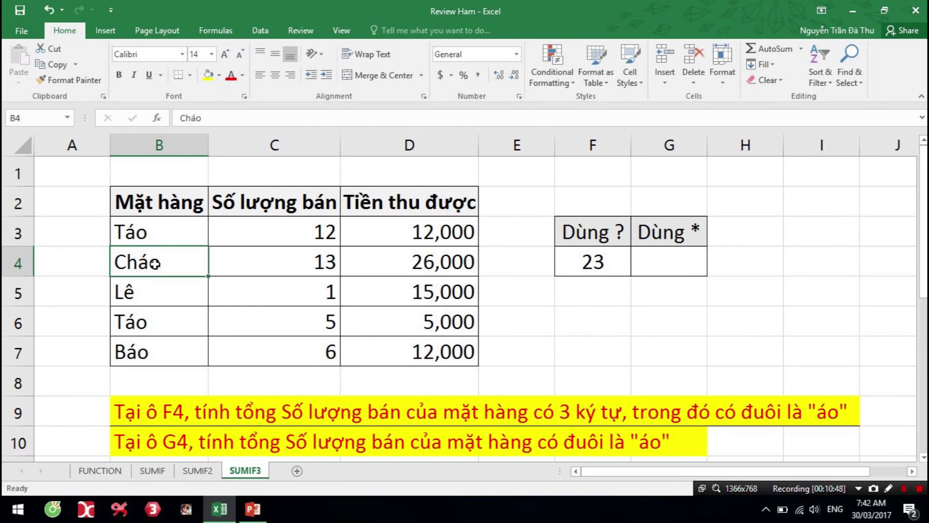
{"action": "left_click", "coordinate": [158, 236]}
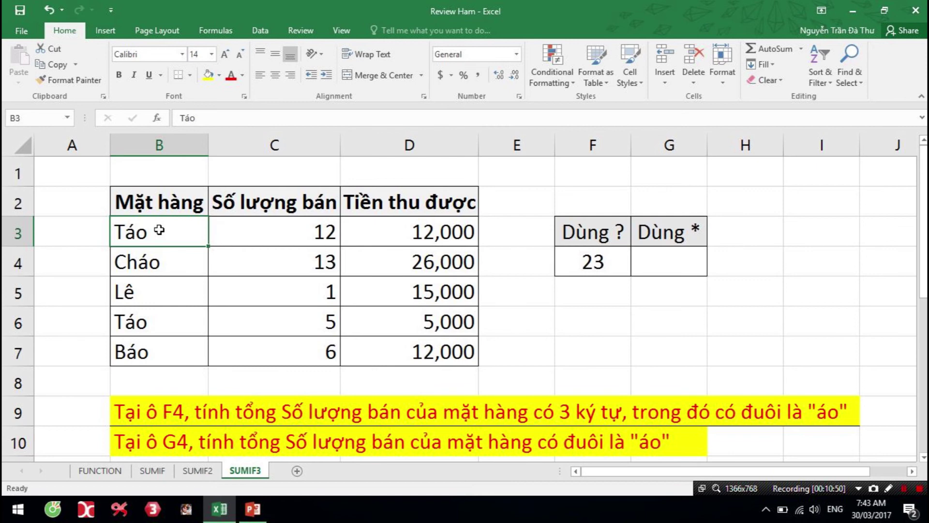
{"action": "left_click", "coordinate": [174, 265]}
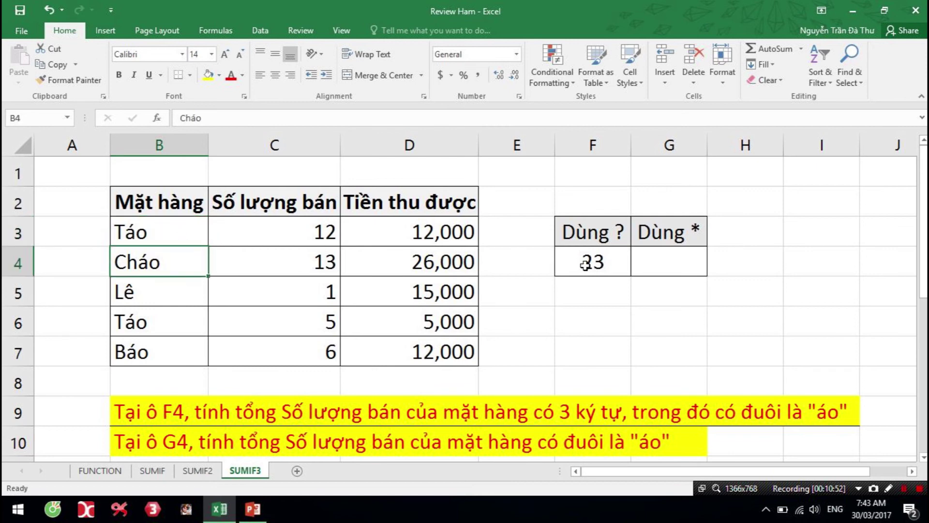
{"action": "left_click", "coordinate": [691, 265]}
{"action": "type", "text": "=sumif"}
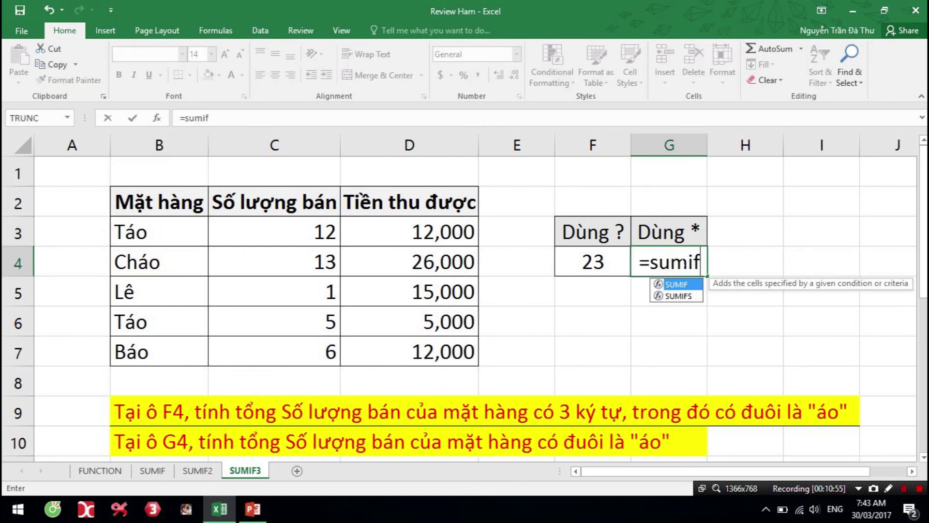
{"action": "type", "text": "("}
Step: Complete G4 as =SUMIF(B3:B7,"*áo",C3:C7), returning 36
{"action": "left_click_drag", "start_coordinate": [145, 231], "coordinate": [152, 352]}
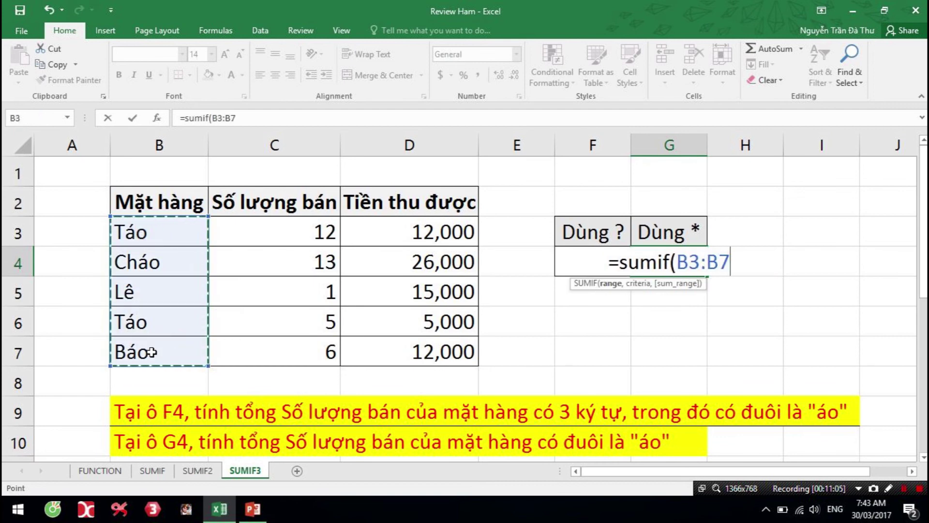
{"action": "type", "text": ",\""}
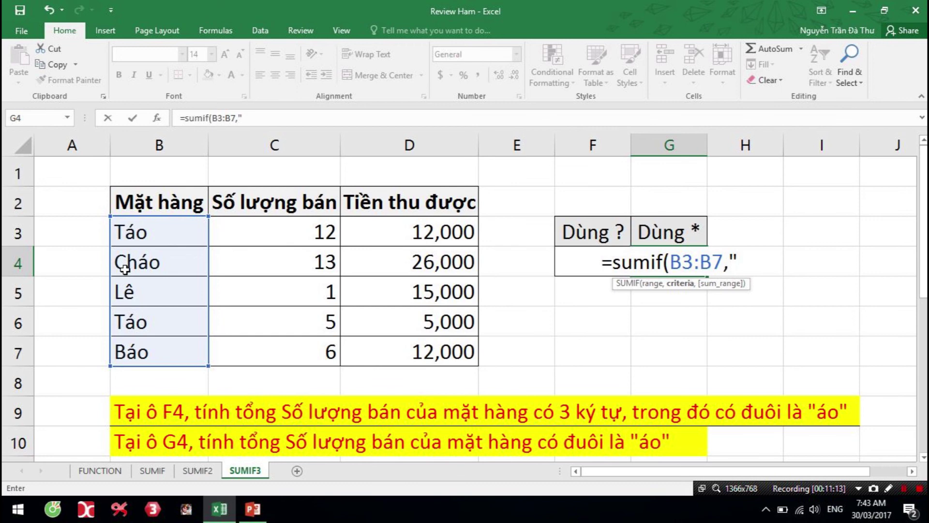
{"action": "type", "text": "*"}
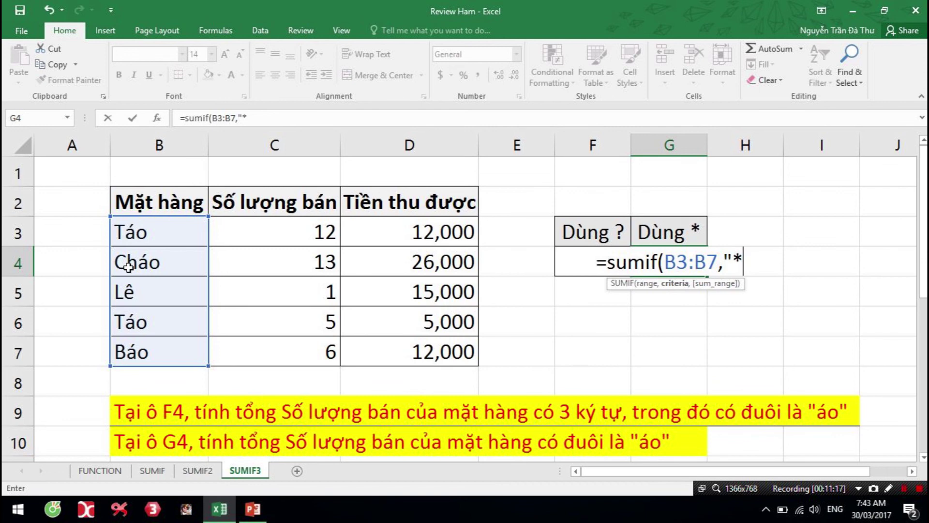
{"action": "type", "text": "á"}
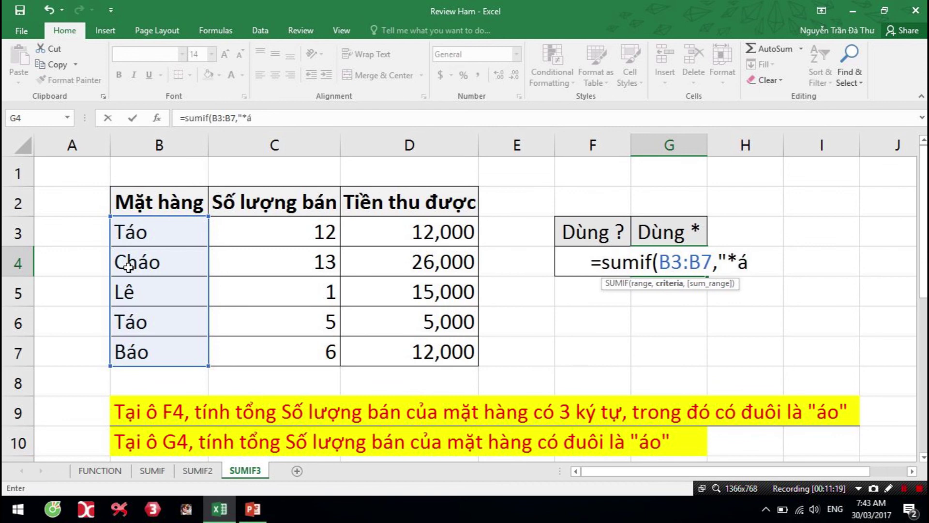
{"action": "type", "text": "o"}
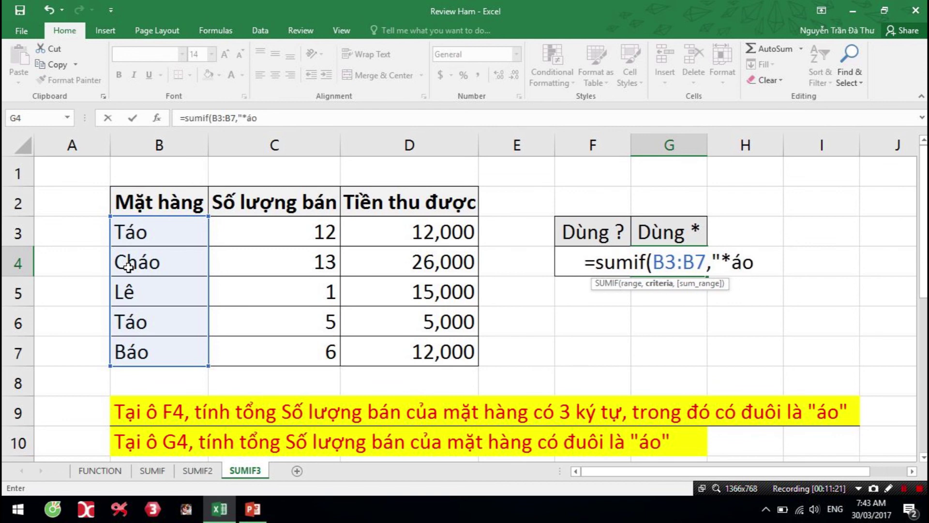
{"action": "type", "text": "\","}
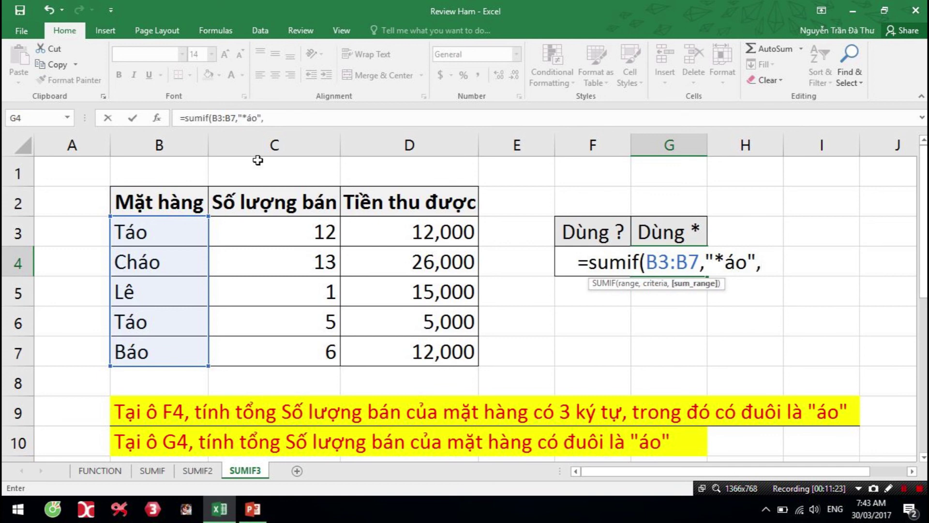
{"action": "left_click_drag", "start_coordinate": [286, 234], "coordinate": [280, 358]}
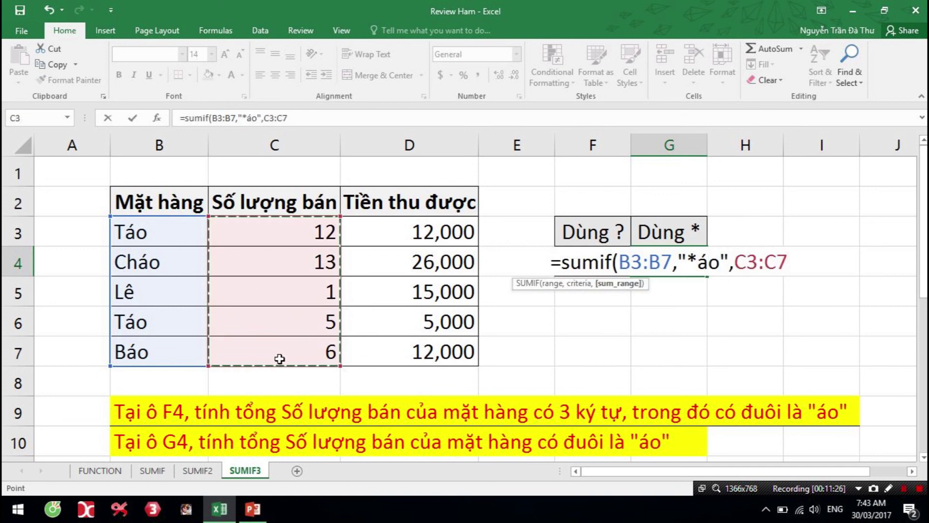
{"action": "type", "text": ")"}
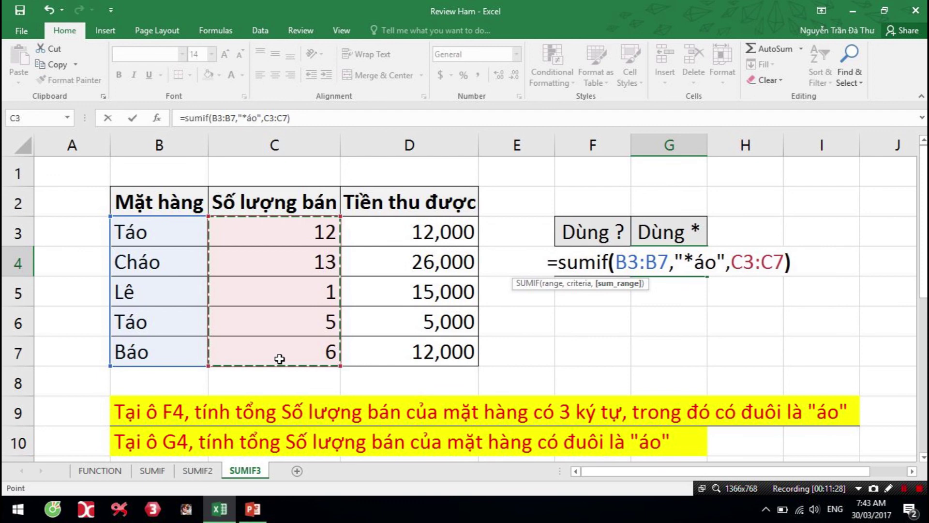
{"action": "key", "text": "Return"}
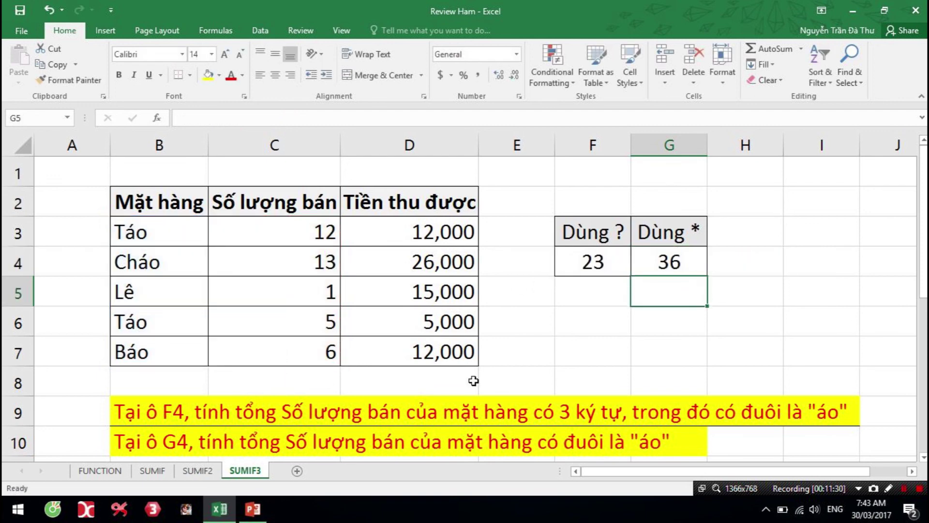
Step: Inspect the F4 formula and the quantities in C3, C6 and C7
{"action": "left_click_drag", "start_coordinate": [595, 264], "coordinate": [656, 259]}
{"action": "left_click", "coordinate": [605, 264]}
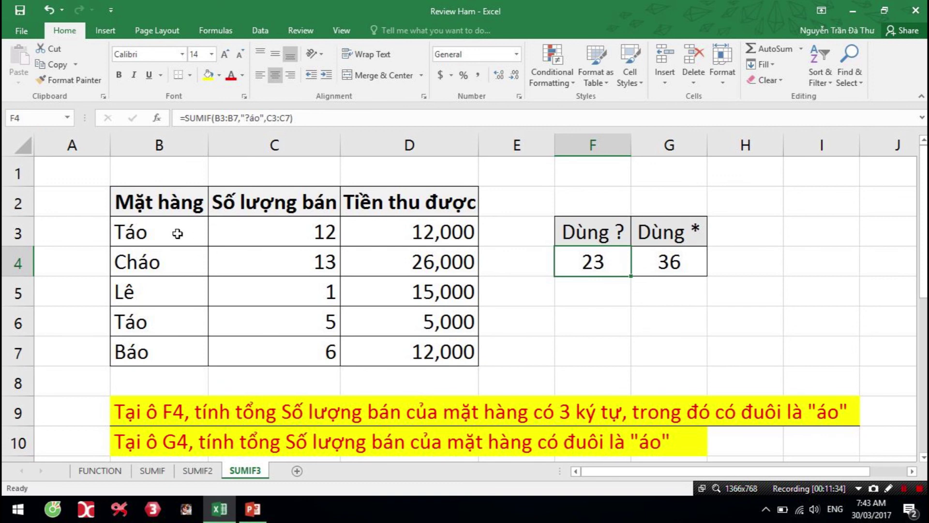
{"action": "left_click", "coordinate": [279, 228]}
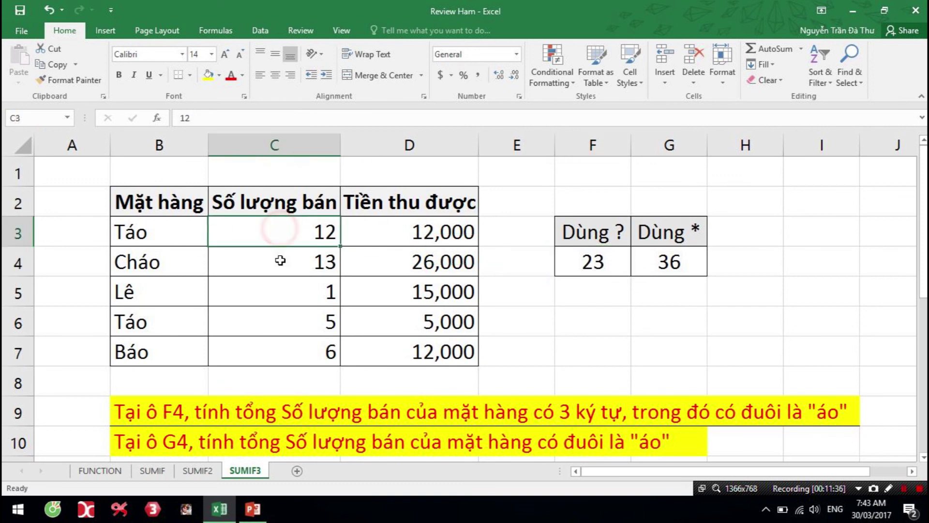
{"action": "left_click", "coordinate": [289, 321]}
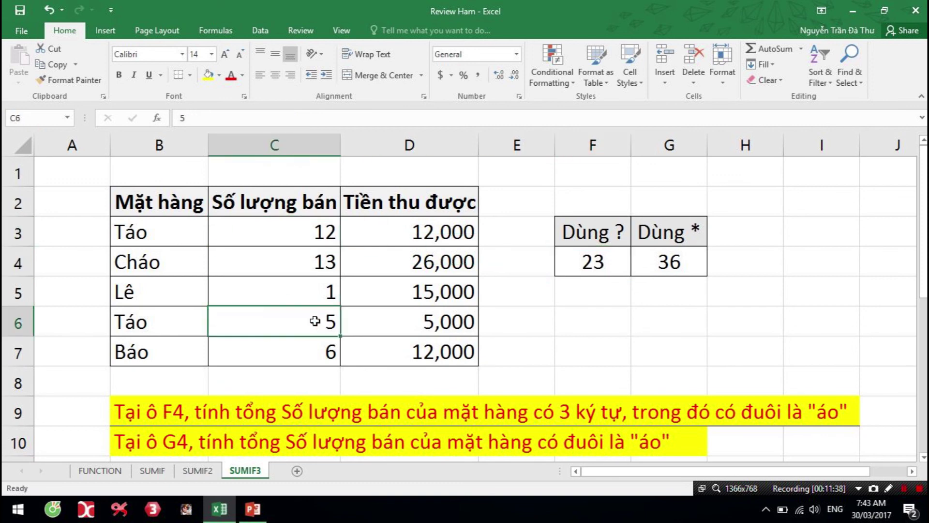
{"action": "left_click", "coordinate": [314, 355]}
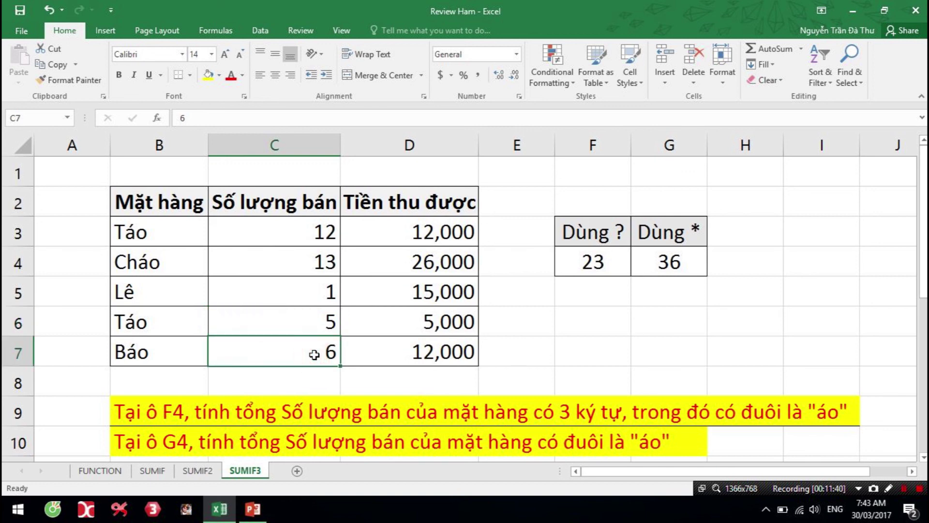
Step: Select C3:C4, C6 and C7 to confirm they add up to G4's 36
{"action": "left_click", "coordinate": [305, 235]}
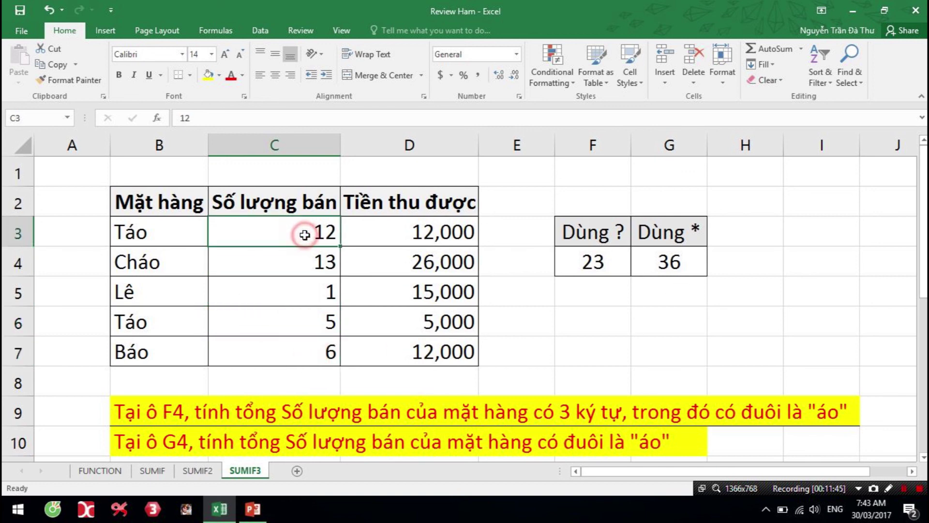
{"action": "left_click", "coordinate": [298, 262], "text": "shift"}
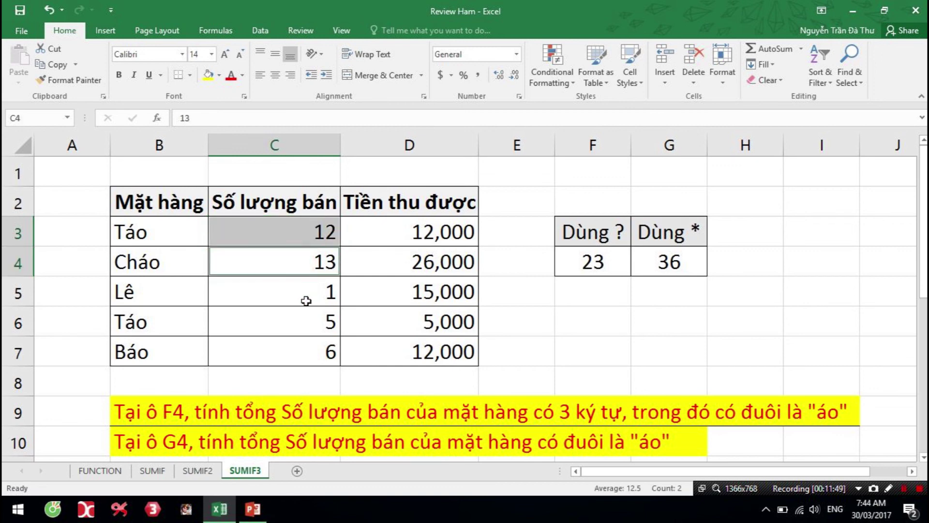
{"action": "left_click", "coordinate": [301, 322], "text": "ctrl"}
{"action": "left_click", "coordinate": [297, 356], "text": "ctrl"}
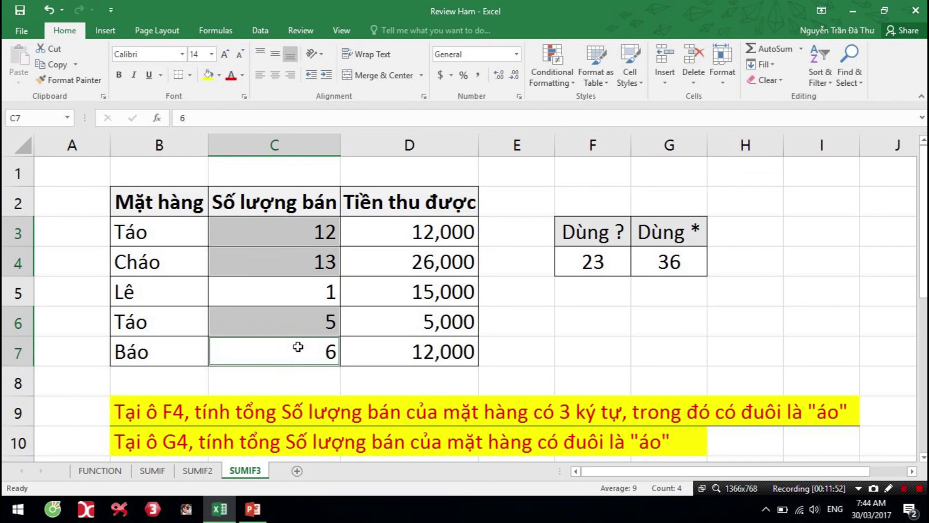
{"action": "left_click", "coordinate": [626, 302]}
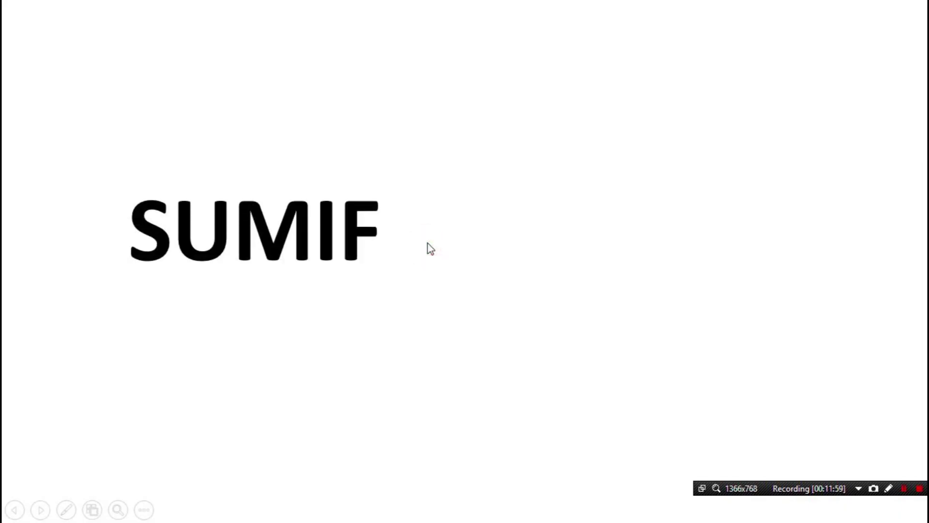
Step: Show the condition range, condition and sum range descriptions one by one
{"action": "key", "text": "Right"}
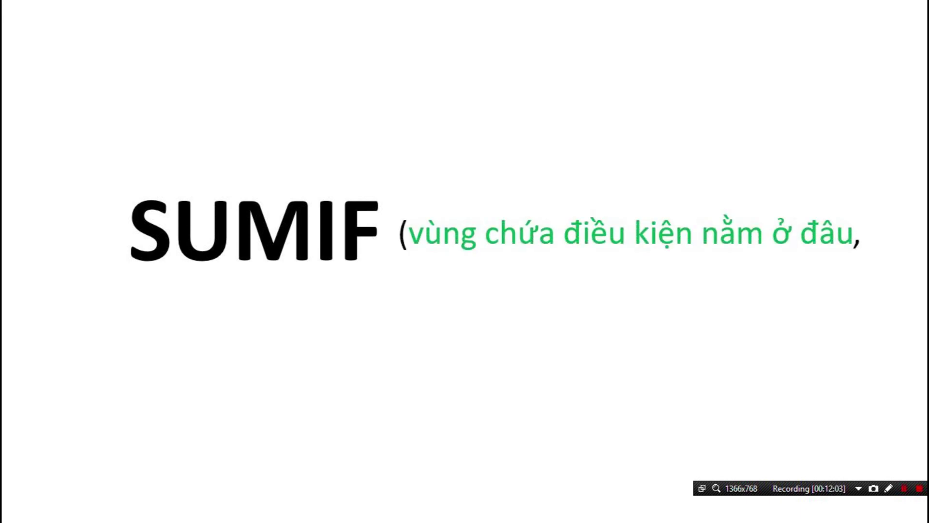
{"action": "key", "text": "Right"}
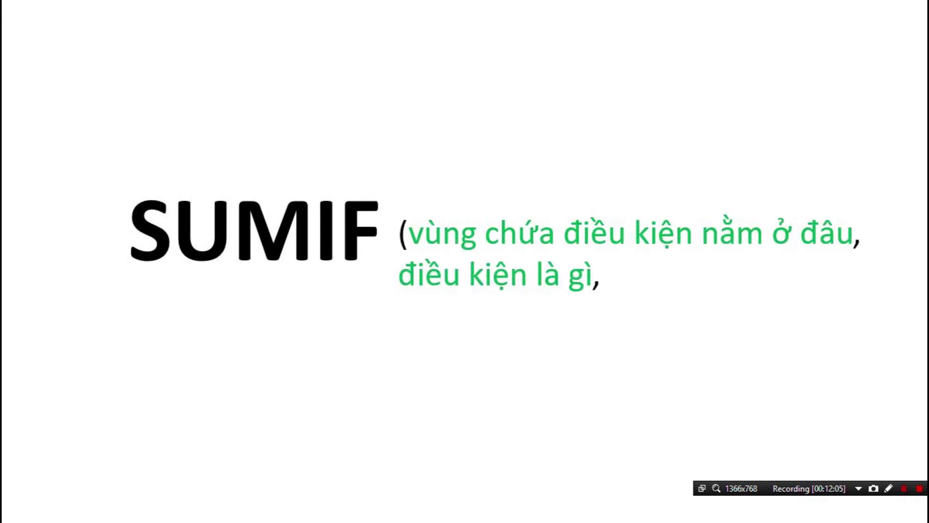
{"action": "key", "text": "Right"}
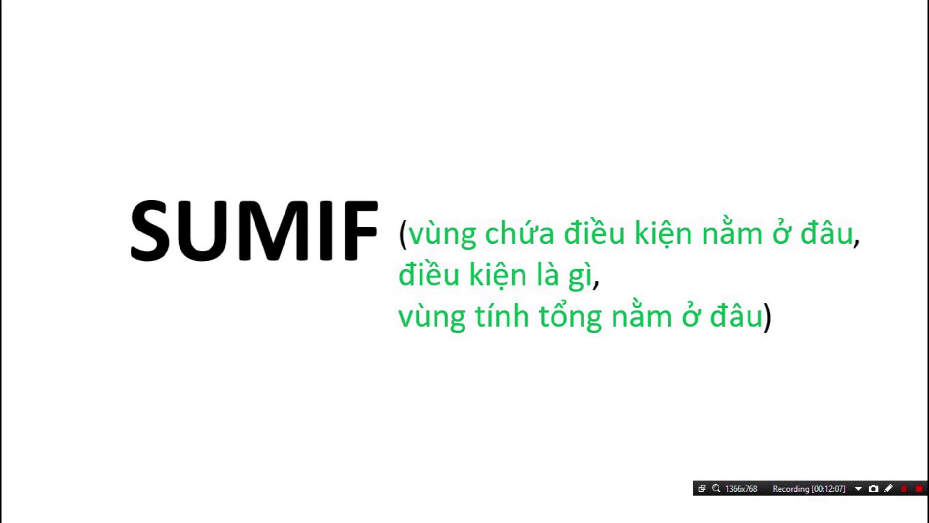